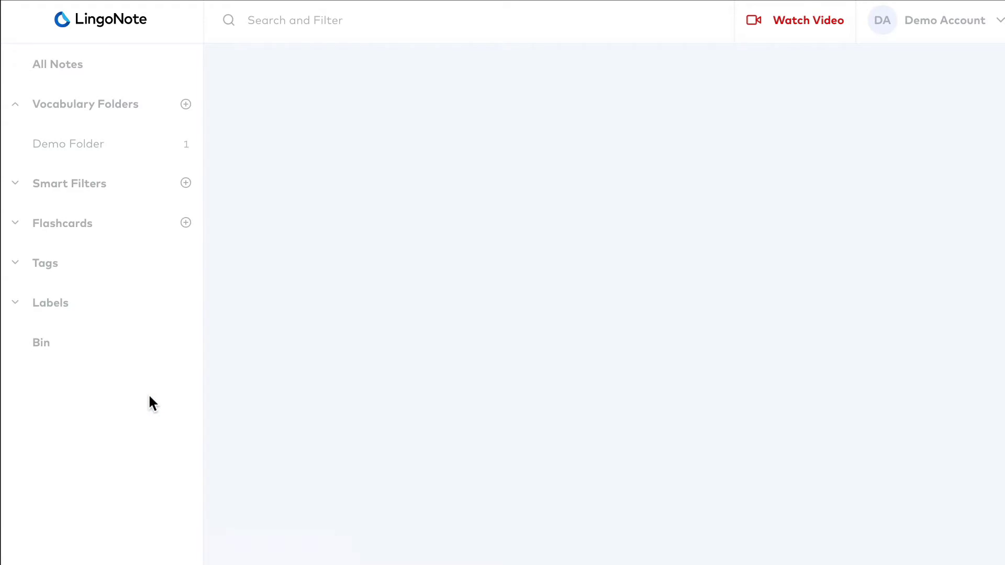
Step: Create and save a vocabulary folder named New Folder with English as the original language and Spanish; Castilian as the target language
click(184, 108)
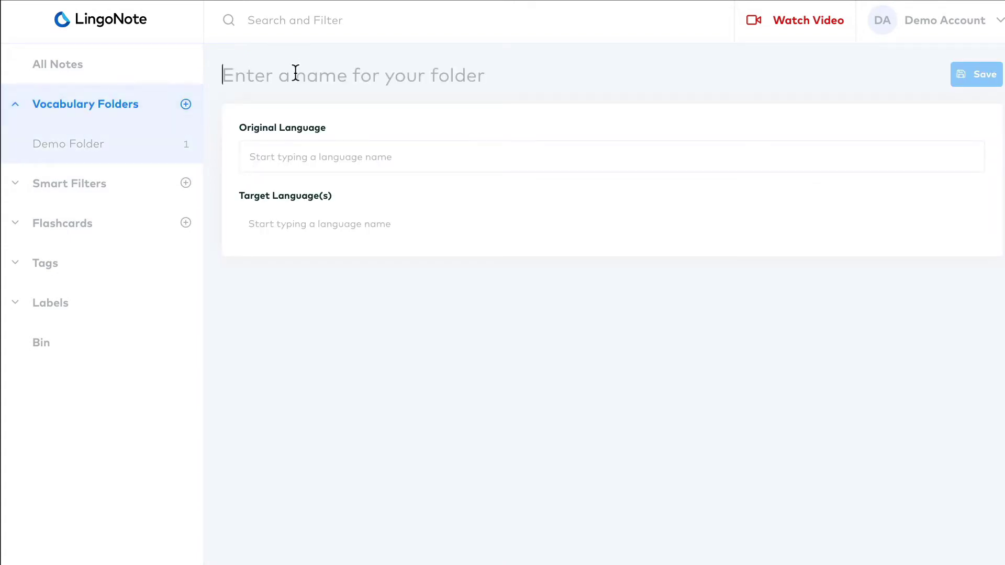
text(New Fold)
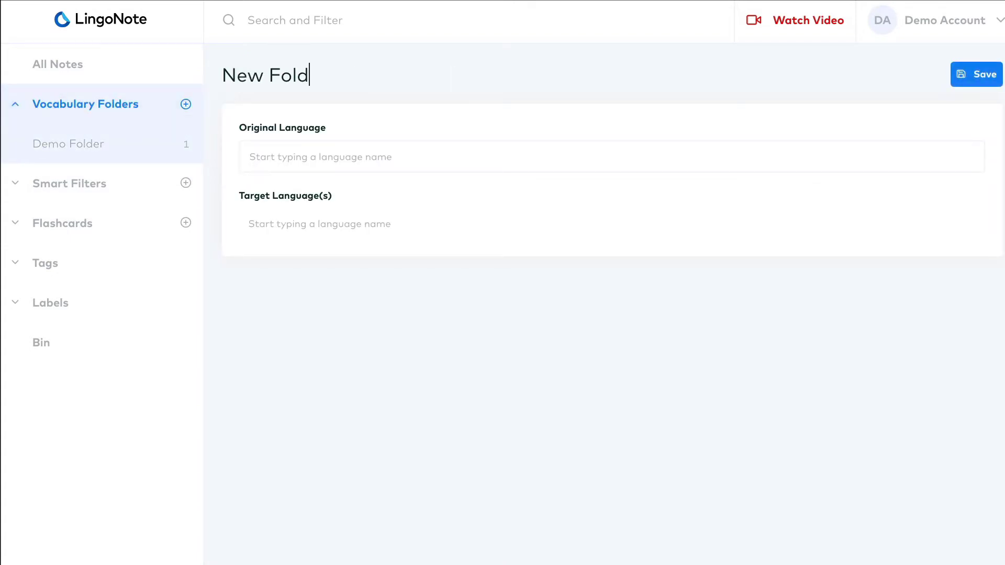
text(er)
click(358, 154)
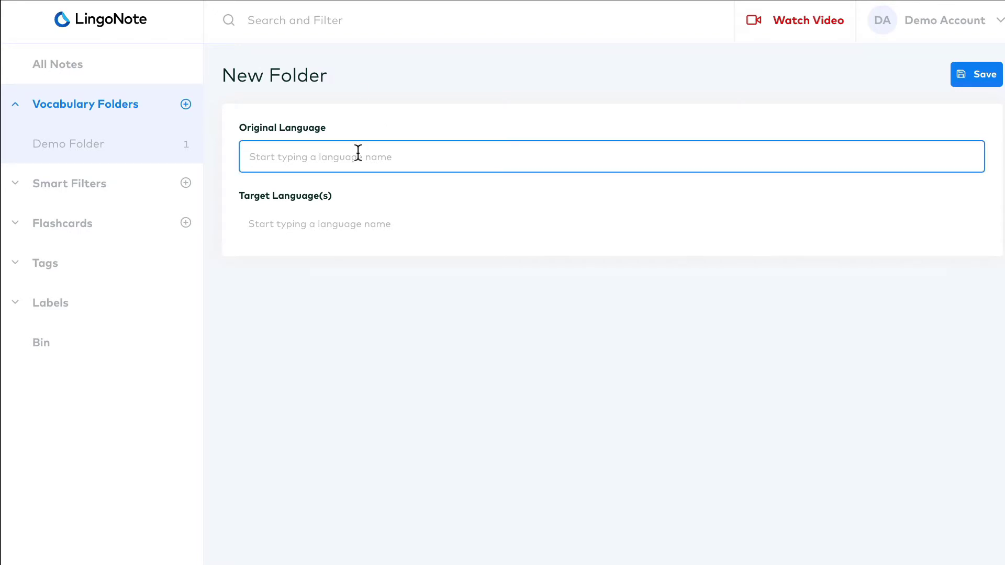
text(English)
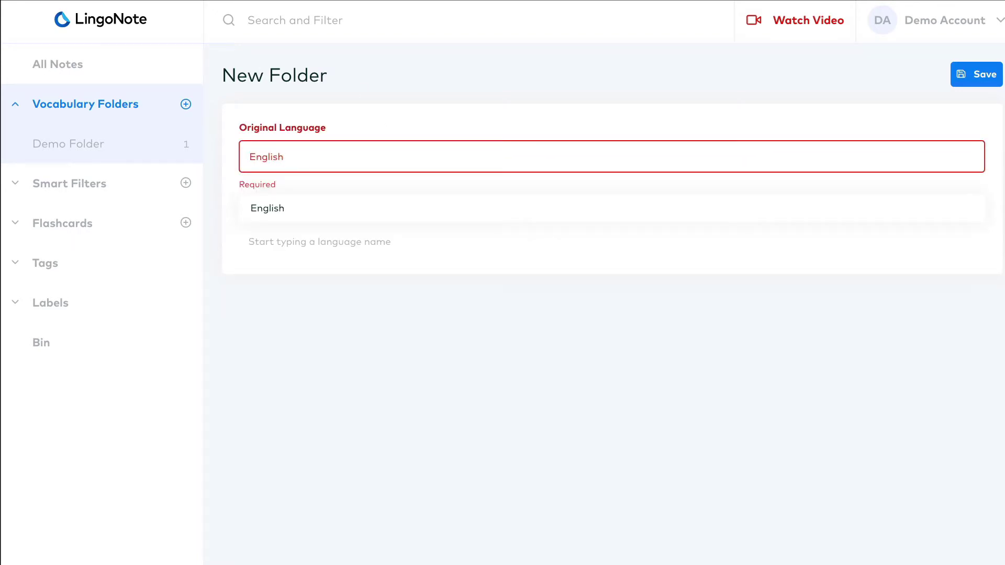
click(341, 211)
click(333, 224)
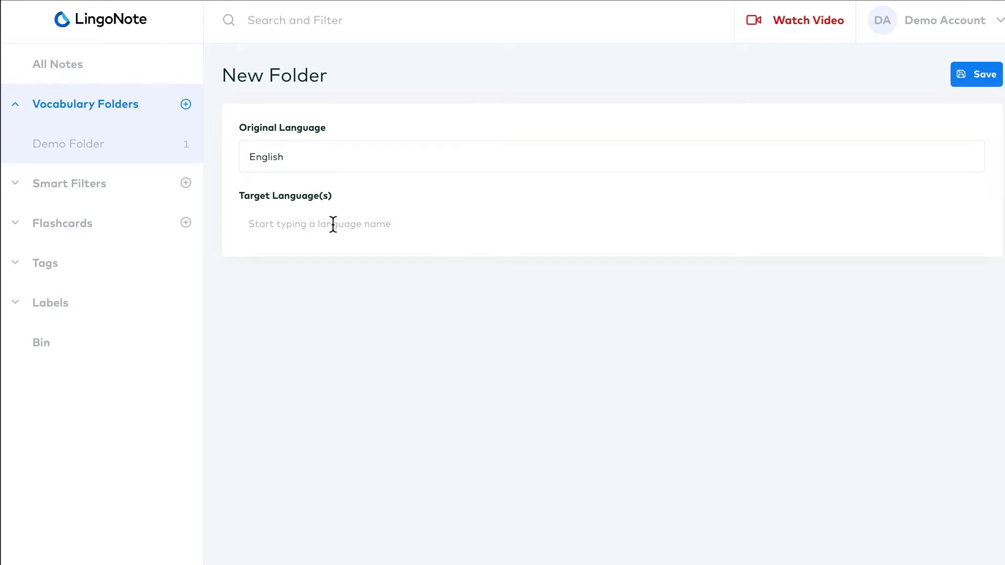
text(Span)
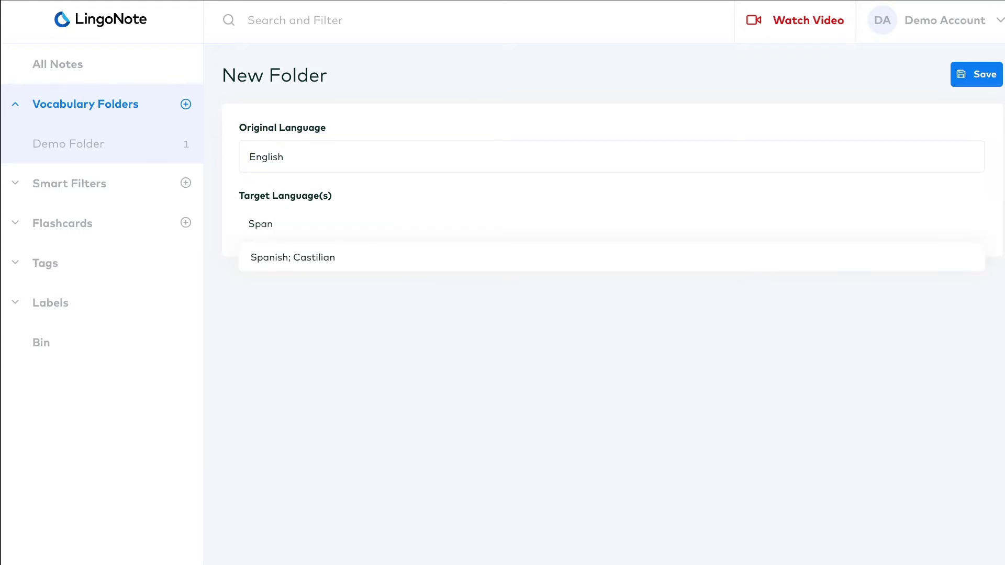
click(305, 255)
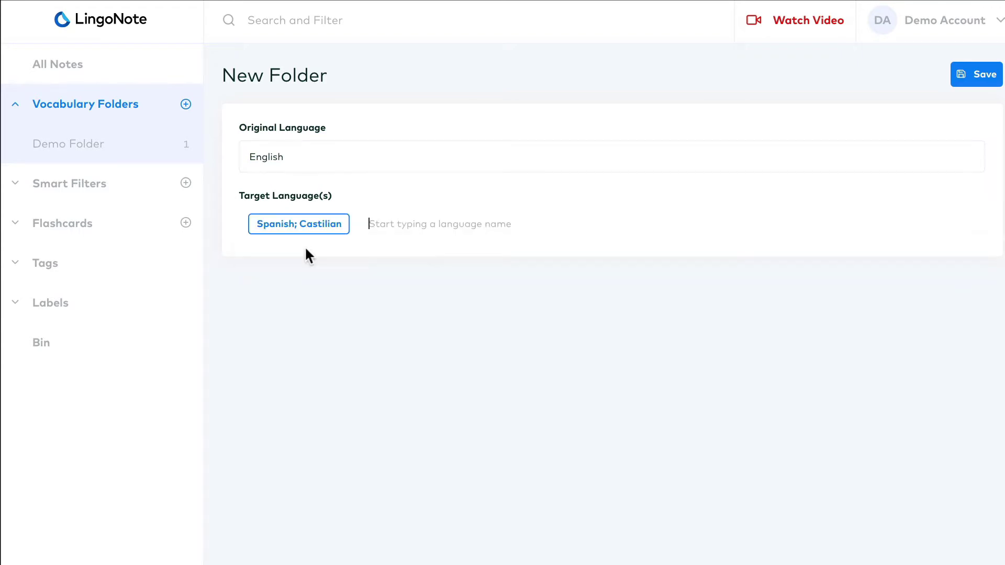
click(980, 85)
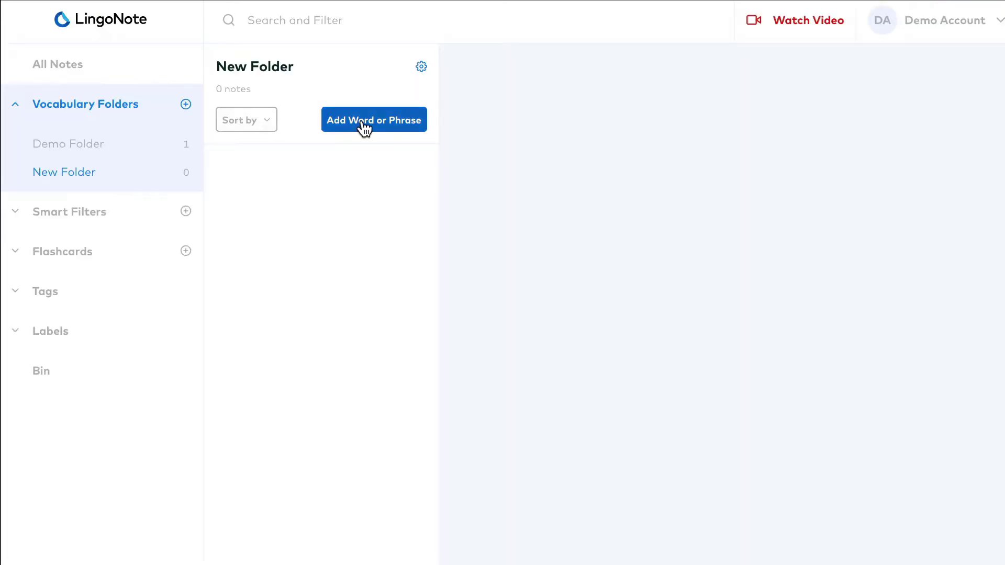
Step: Add the phrase "six-pack abs" to New Folder with Spanish translations tableta de chocolate, tabla de lavar, plancha de ravioles and cubetera
click(366, 126)
text(six-pack abs)
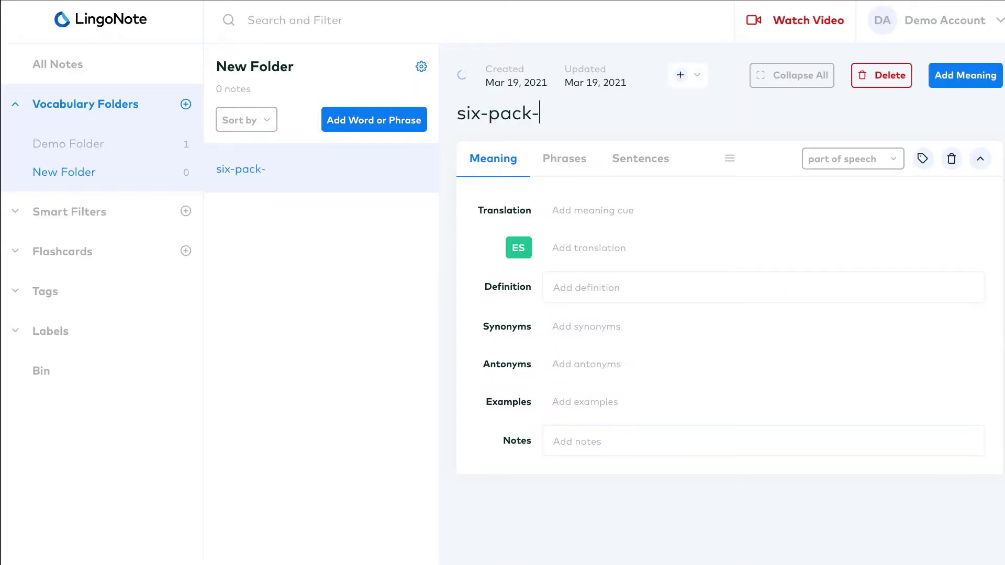
click(579, 249)
text(tableta de chocolate)
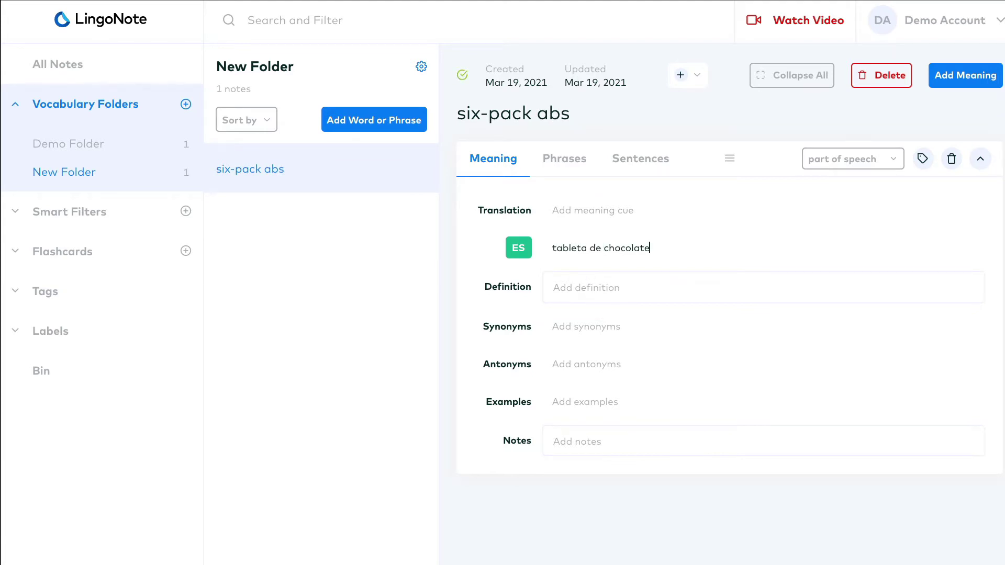
key(Return)
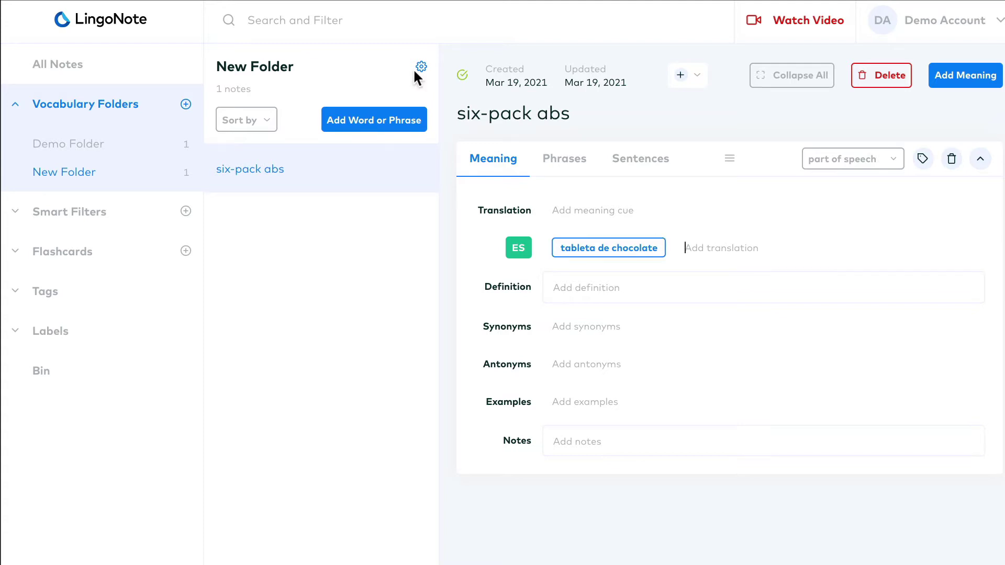
text(tabla de lavar)
key(Return)
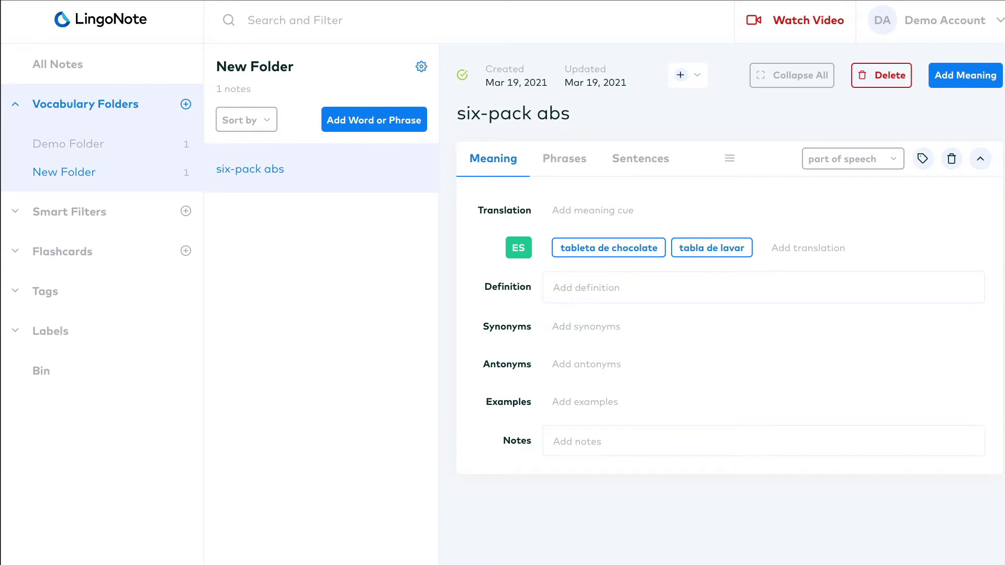
text(plancha de ravioles)
key(Return)
text(cubetera)
key(Return)
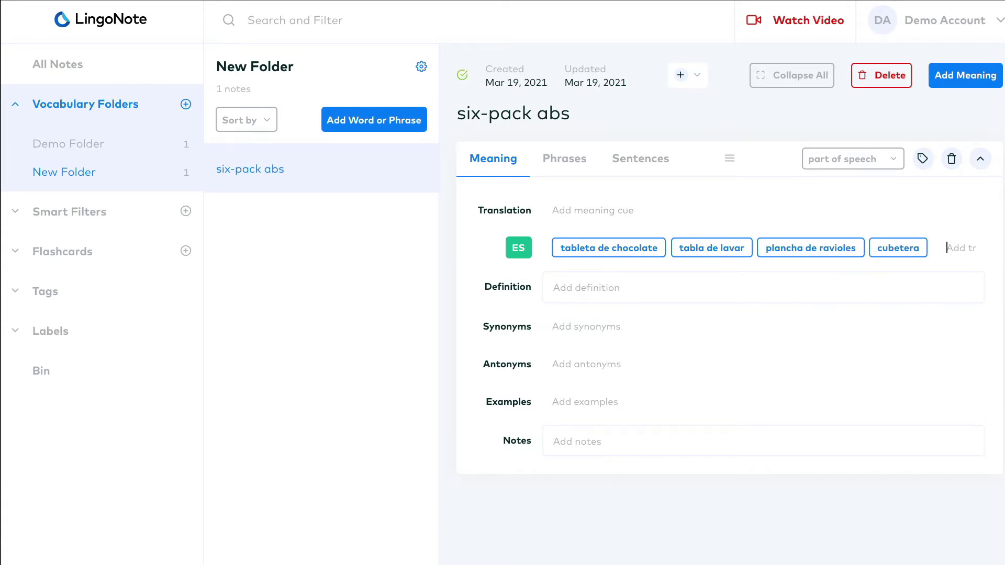
Step: Add four Spanish sentences to six-pack abs, using tabla de lavar, tableta de chocolate, plancha de ravioles and cubetera respectively
click(636, 160)
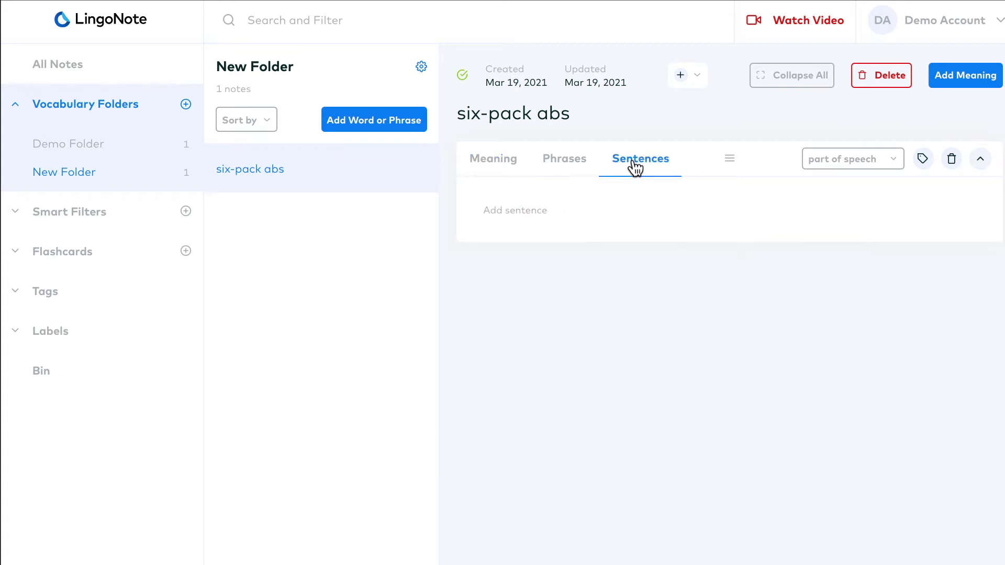
right_click(525, 210)
click(547, 342)
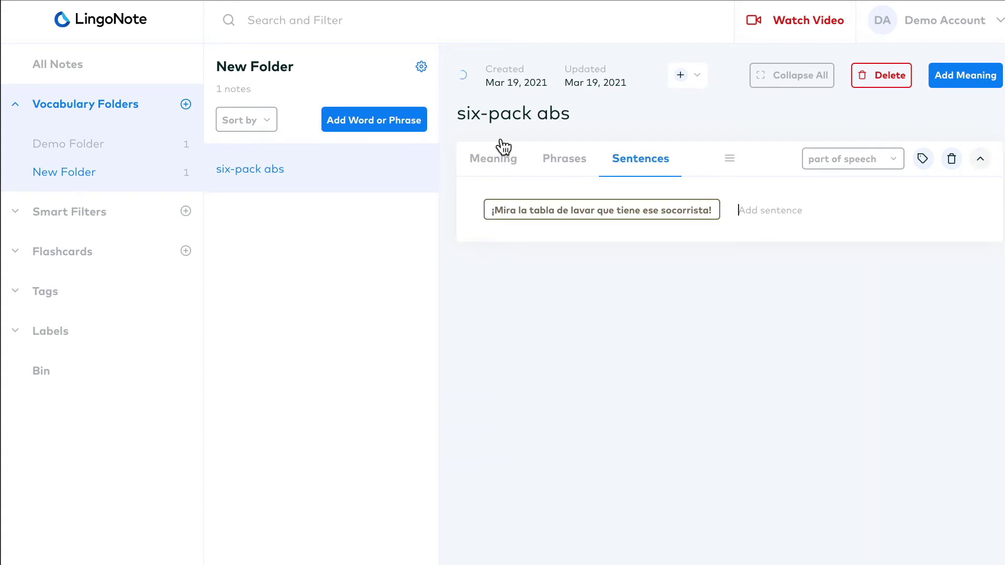
text(Incluso con la camiseta puesta era obvio que José tenía u)
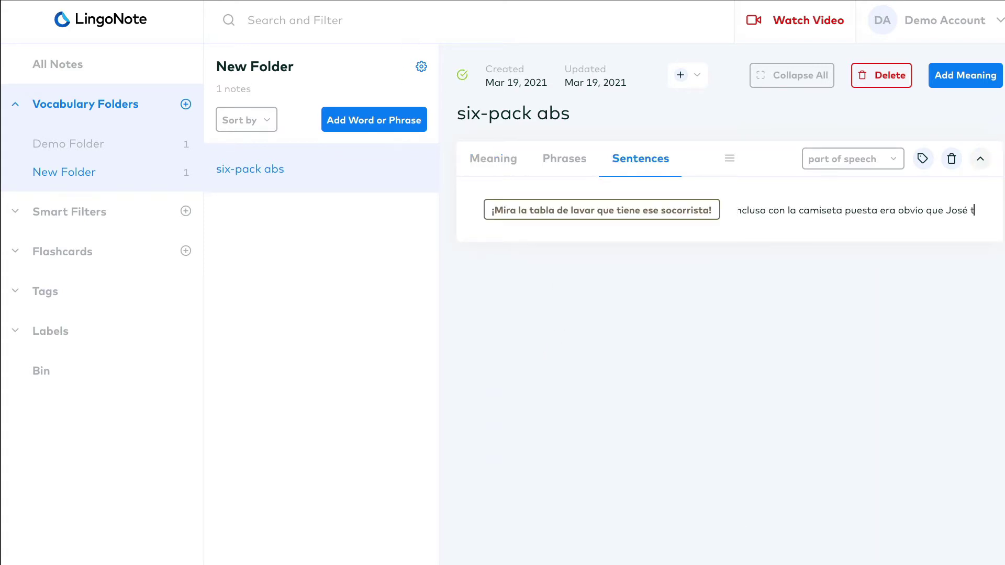
text(na tableta de chocolate)
key(Return)
text(Juan siempre quiso tener una plancha de ravioles)
key(Return)
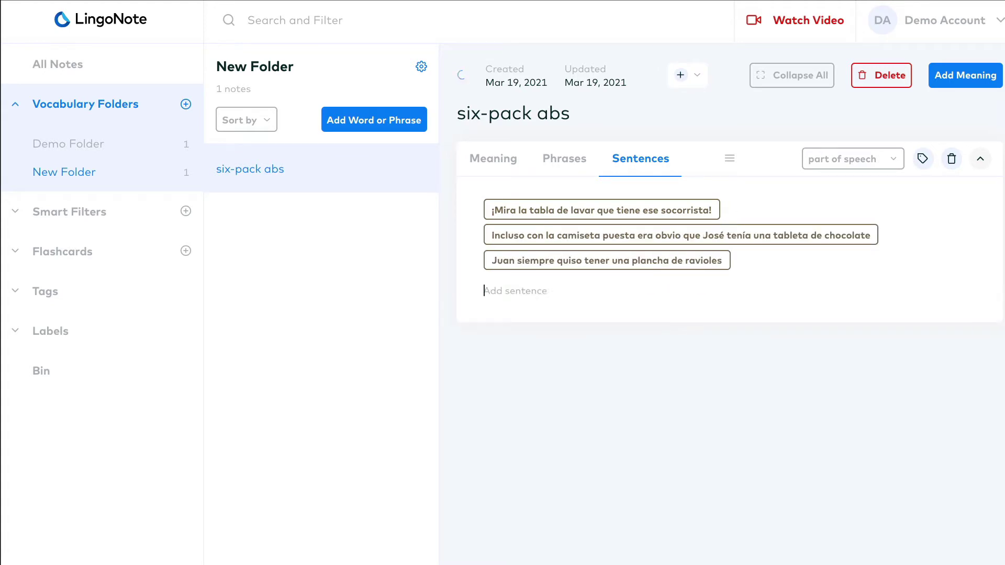
text(María entrena no por tener una cubetera, sino por el amor al deporte.)
key(Return)
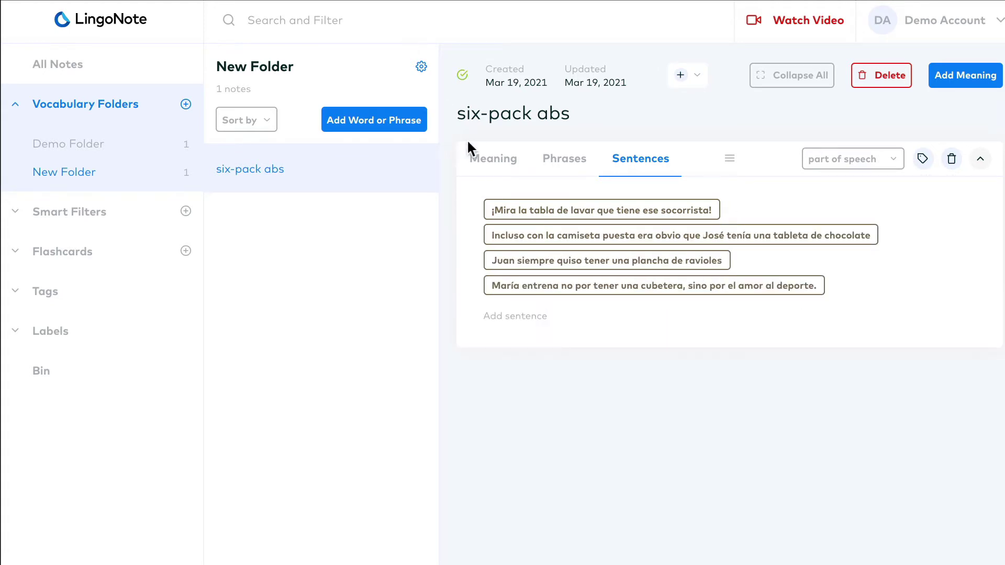
Step: Return to the meaning details of six-pack abs and tag the meaning with "work out"
click(477, 161)
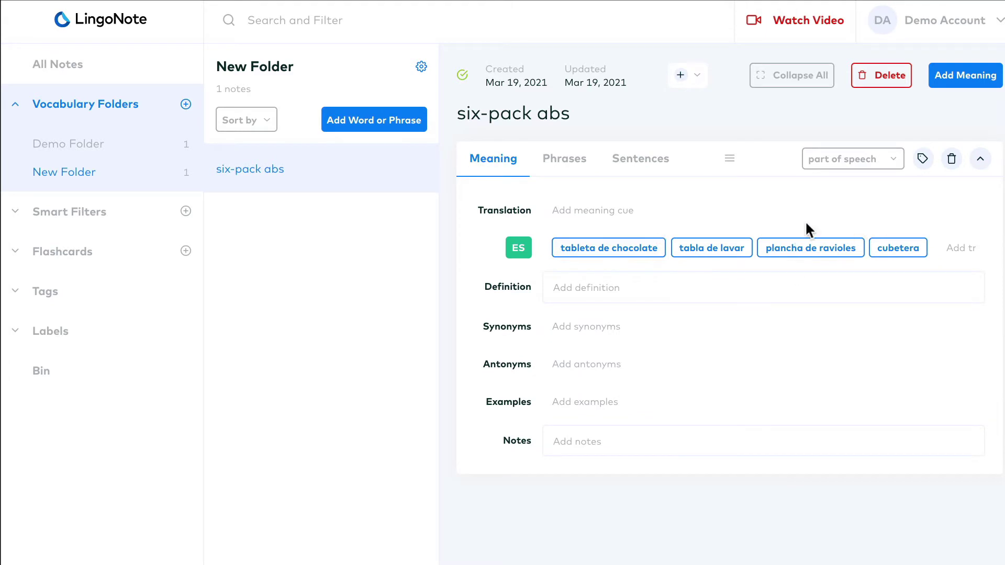
click(922, 159)
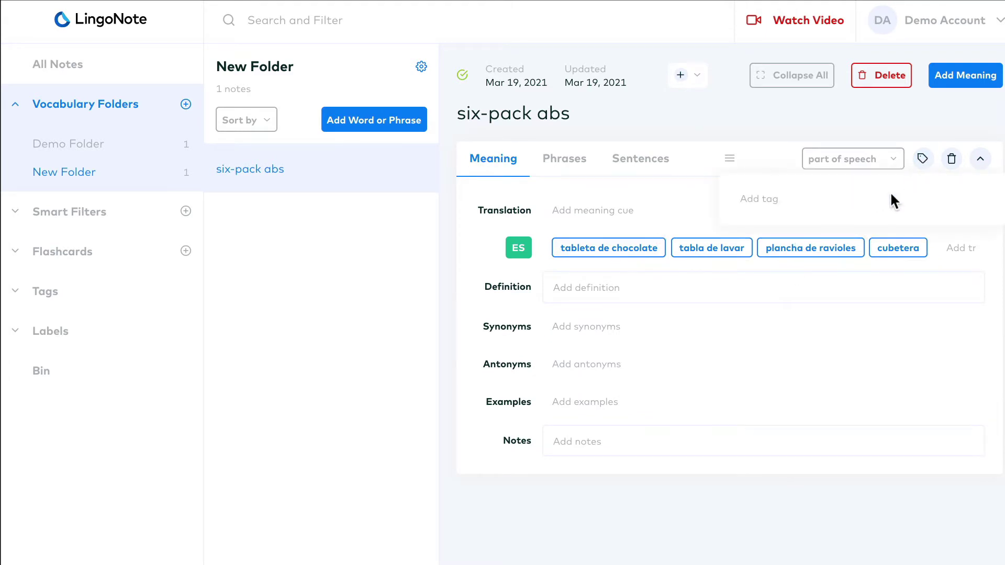
text(work out)
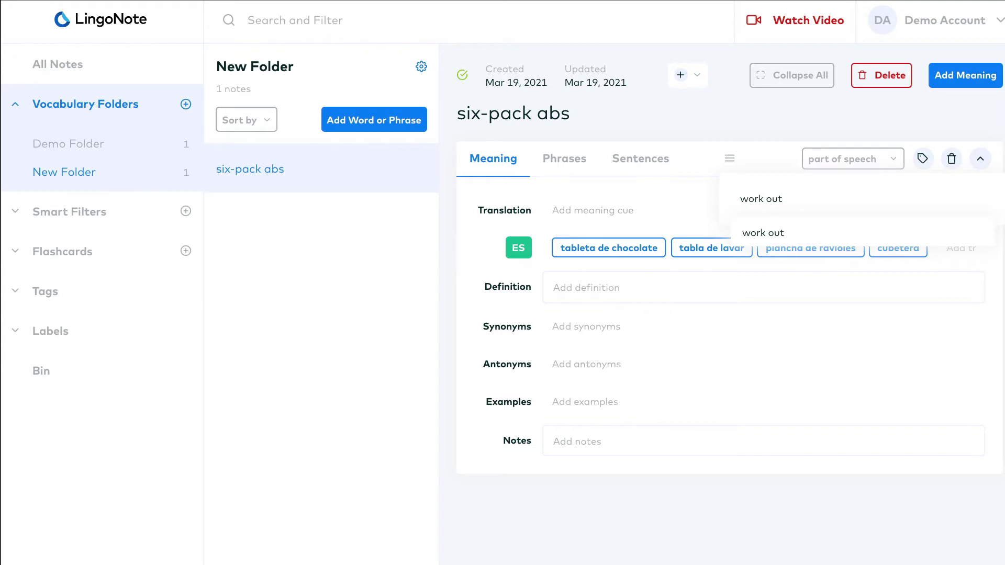
key(Return)
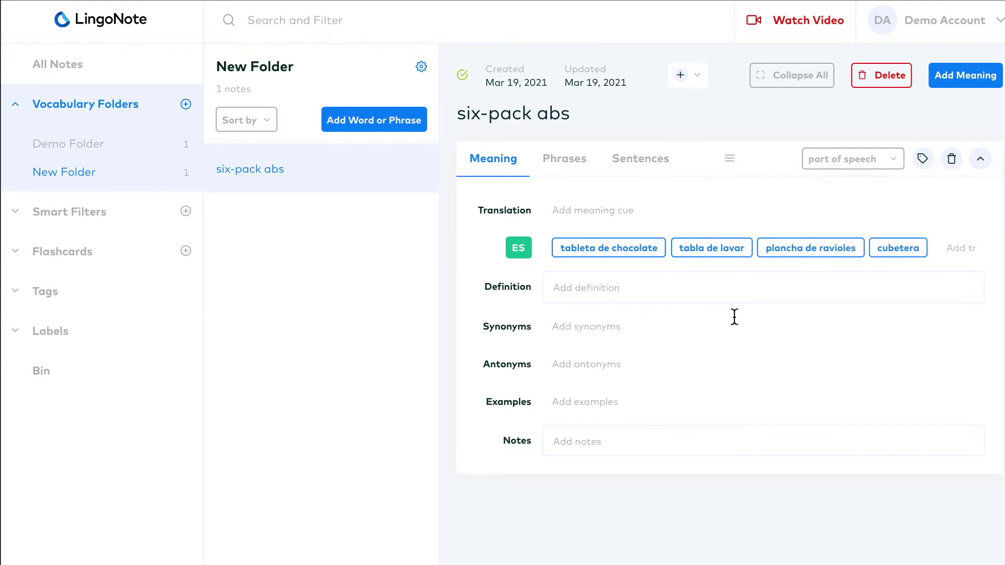
Step: Add a second meaning to six-pack abs with the Spanish translation "paquete de seis"
click(961, 78)
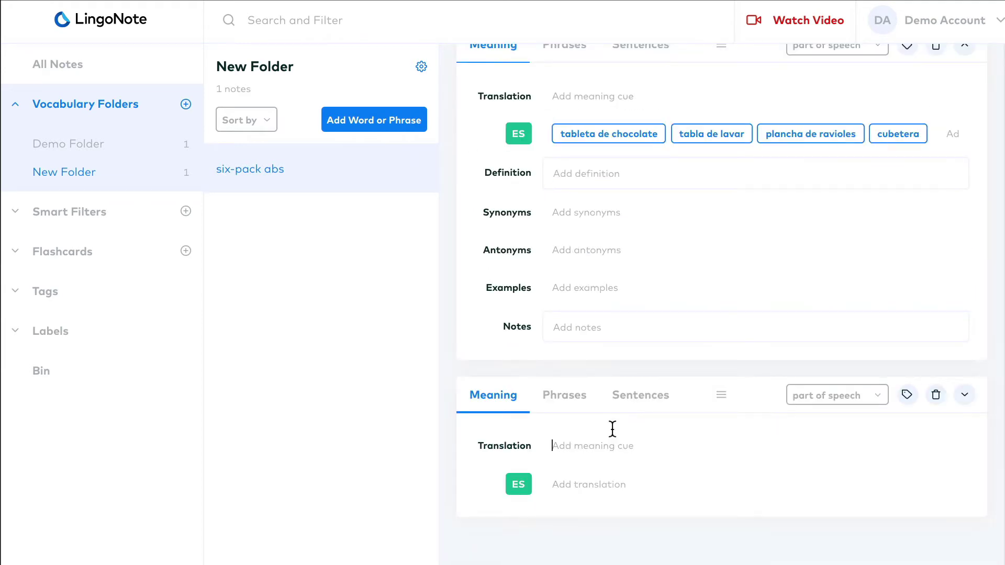
click(602, 472)
text(paquete de seis)
key(Return)
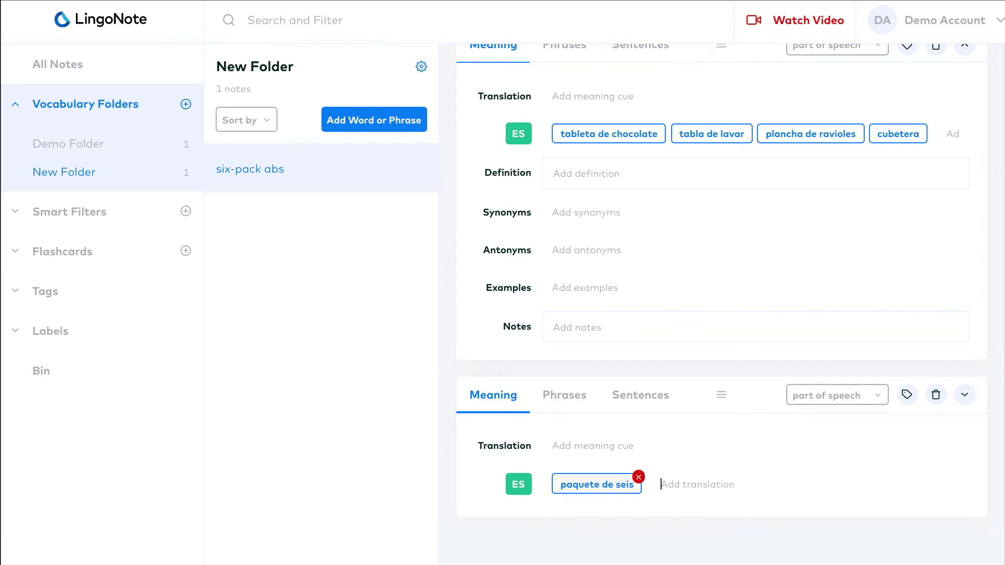
Step: Add French as another target language in the settings of New Folder and save the folder
click(422, 65)
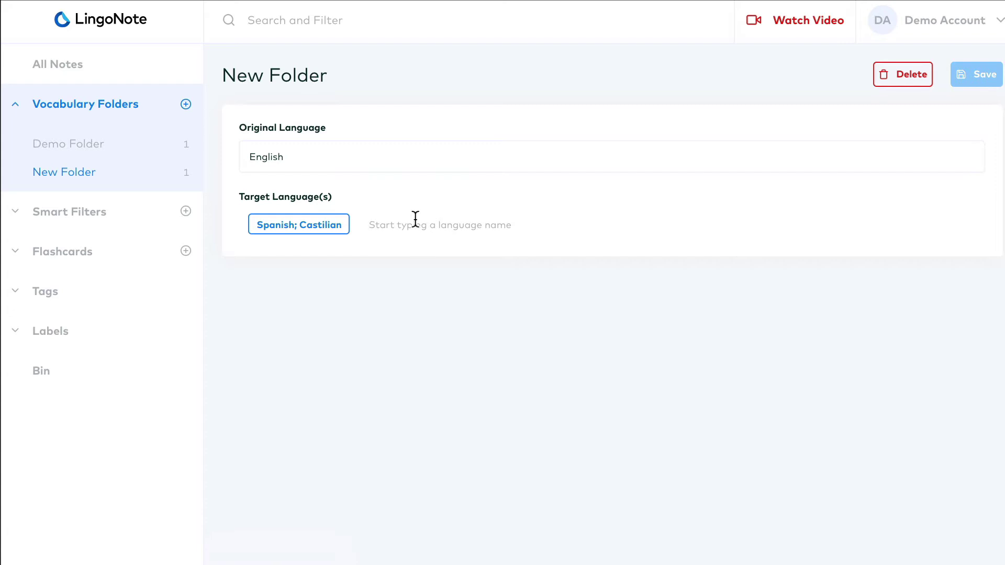
click(416, 218)
text(French)
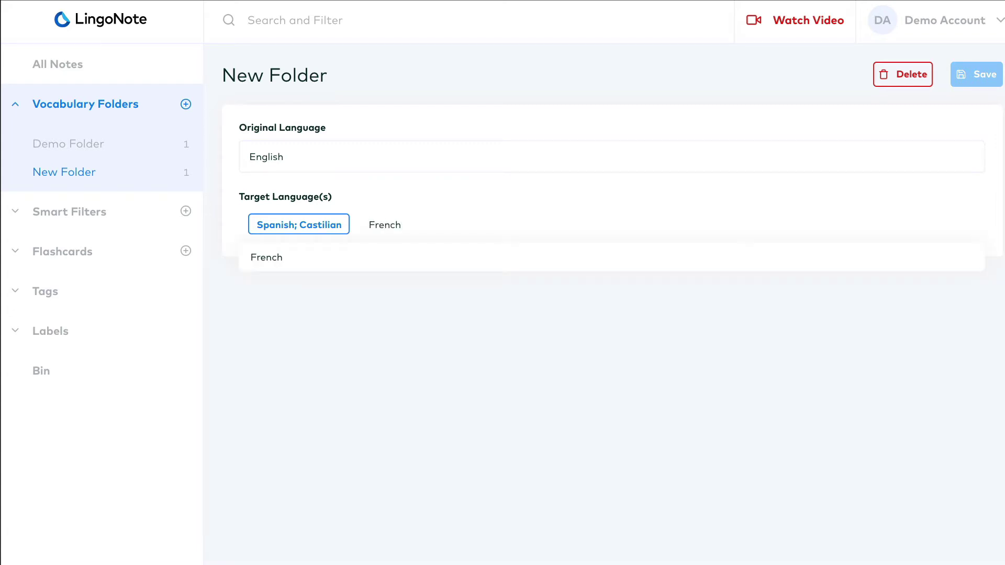
key(Down)
key(Return)
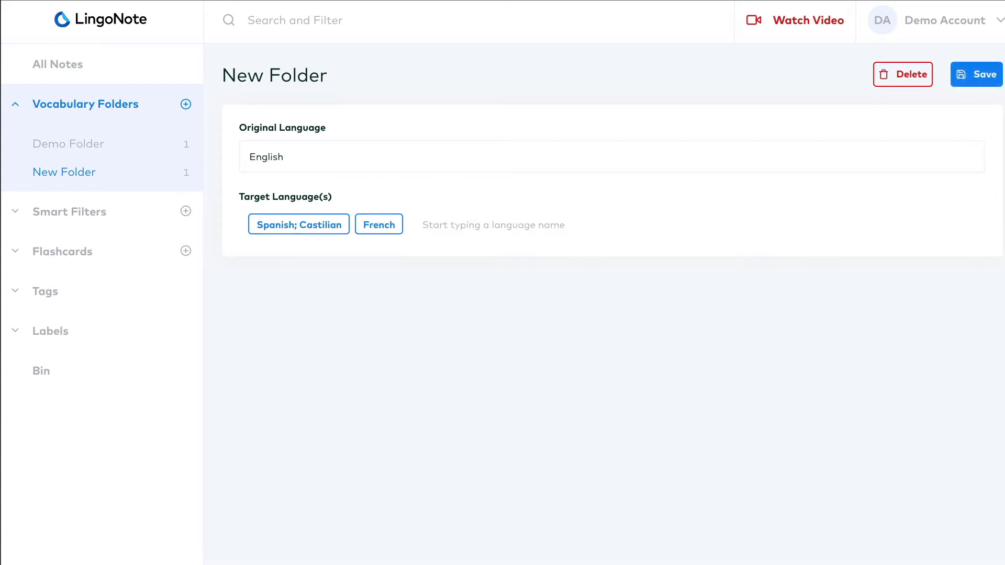
click(964, 74)
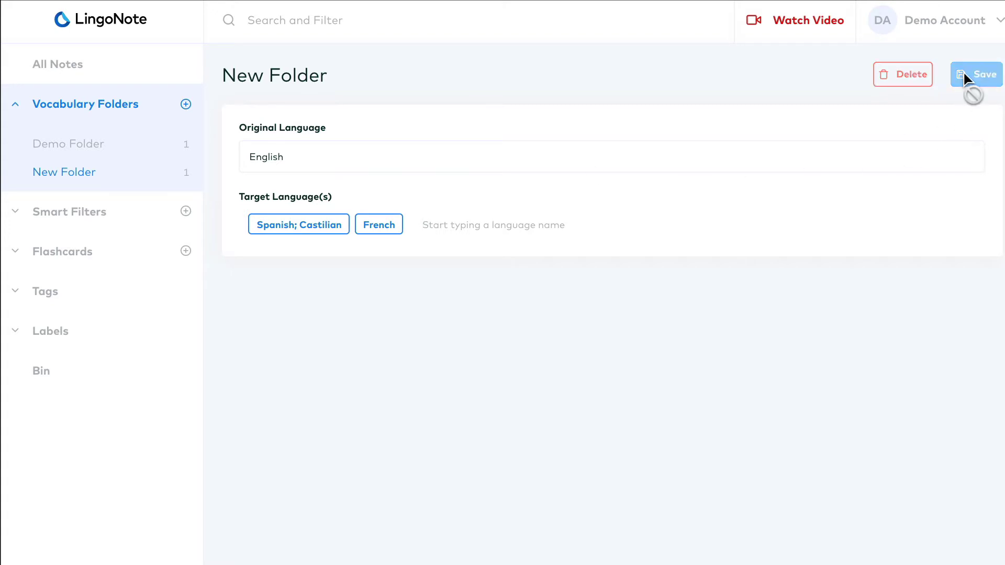
Step: Add the French translations tablettes de chocolat, abdos bien découpés, abdos en béton, abdos bien dessinés and abdos bien tracés to the first meaning
click(550, 287)
text(tablettes de chocolat)
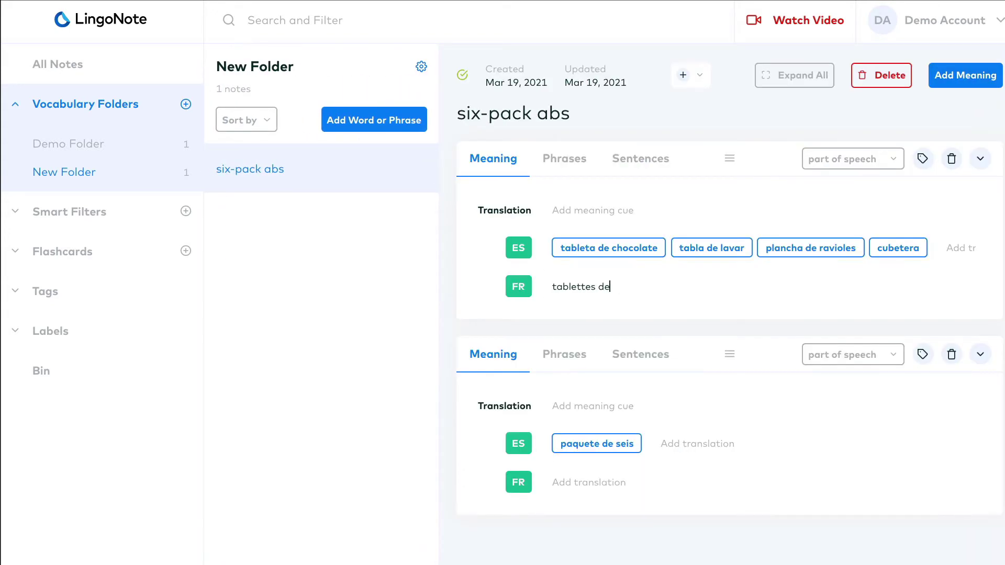
key(Return)
text(abdos bien découpés)
key(Return)
text(abdos en béton)
key(Return)
text(abdos )
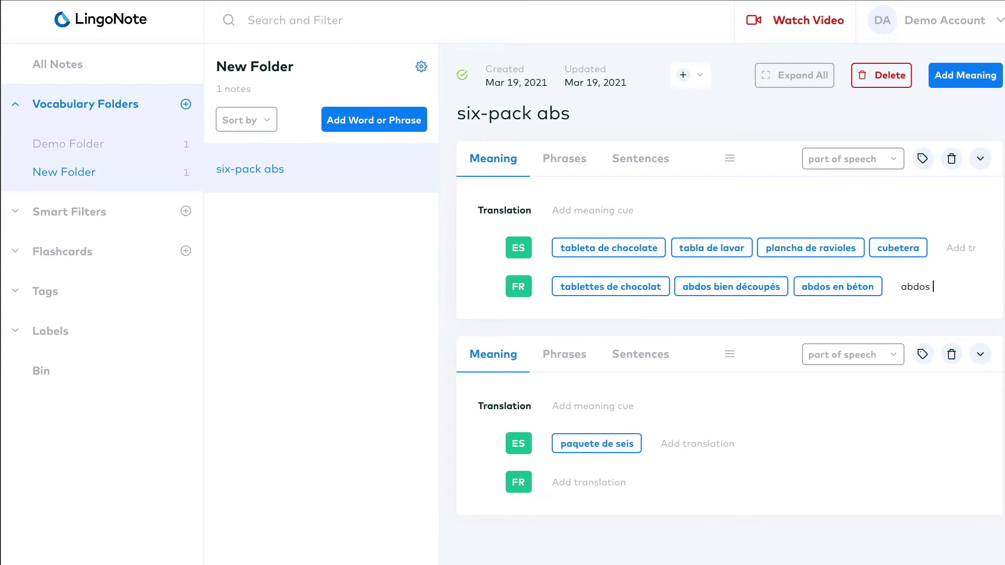
text(bien dessines)
key(Return)
text(abdos bien tracés)
key(Return)
Step: Add the French translation "pack de six" to the second meaning of six-pack abs
click(589, 537)
text(pack de six)
key(Return)
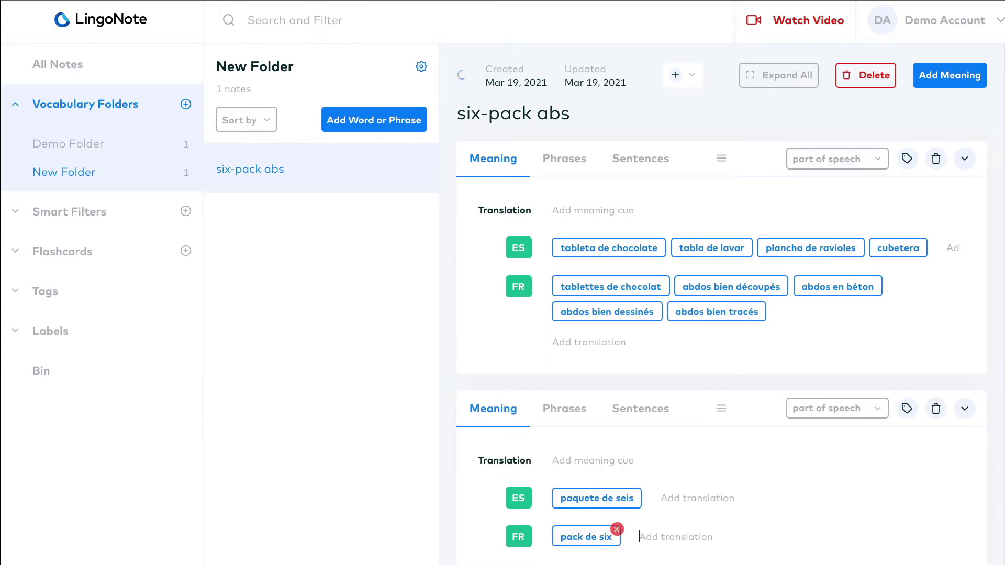
Step: Expand the first meaning to view its definition, synonyms, antonyms, examples and notes fields, and collapse it again
click(966, 160)
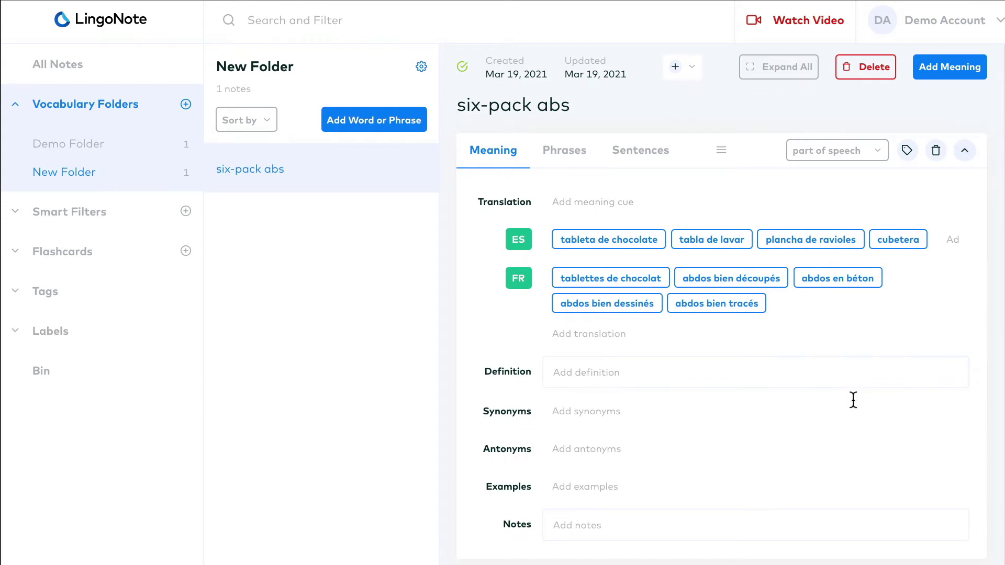
scroll(852, 403, down, 1)
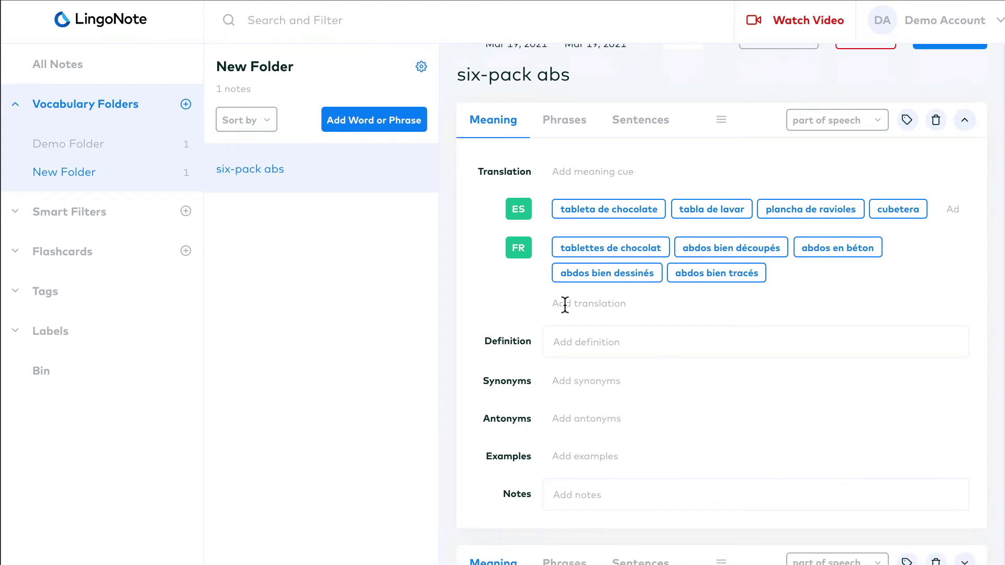
click(963, 131)
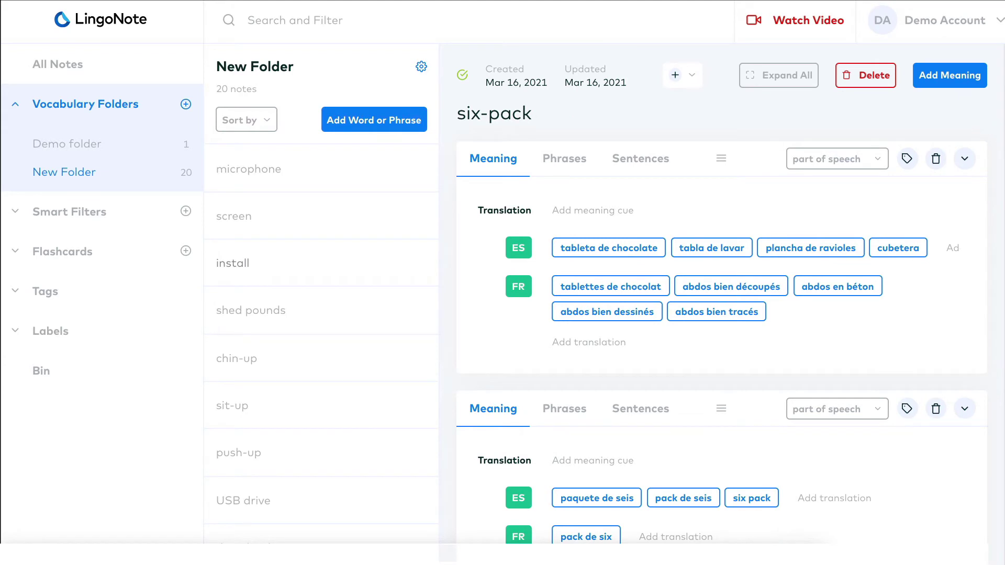
Step: Filter all notes by the tag "work out" and apply the filter
click(292, 28)
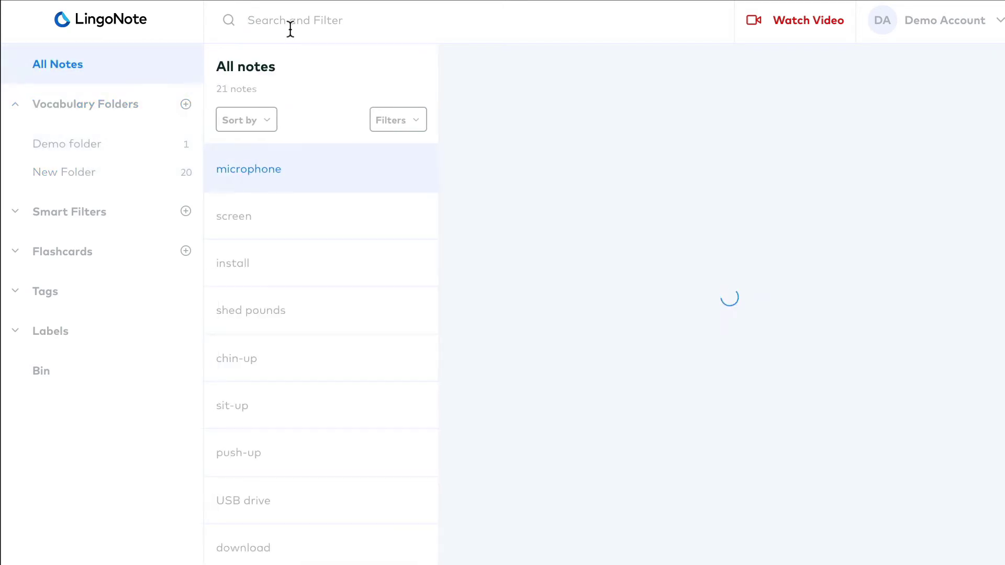
click(272, 121)
click(377, 125)
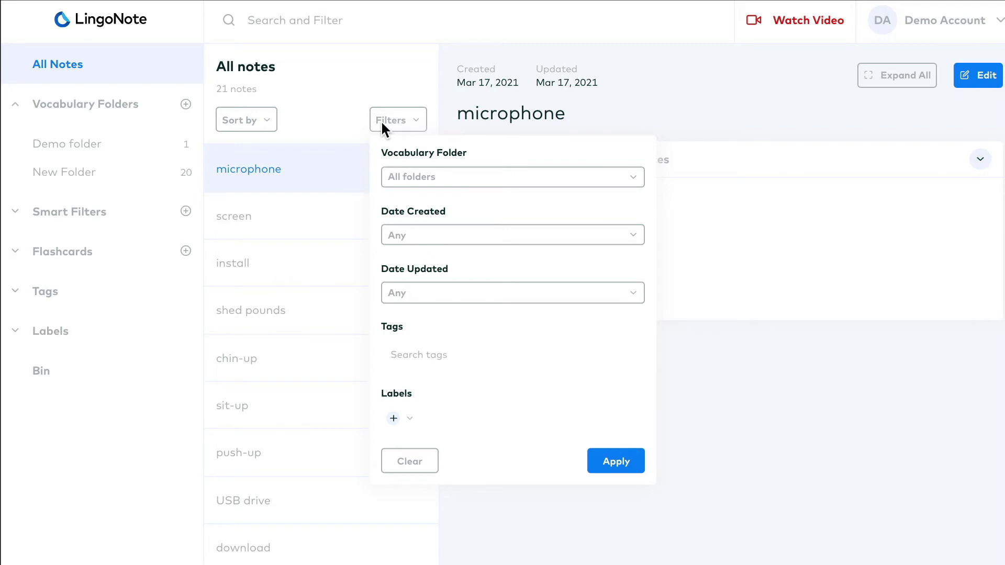
click(418, 236)
click(417, 234)
text(work out)
key(Down)
key(Return)
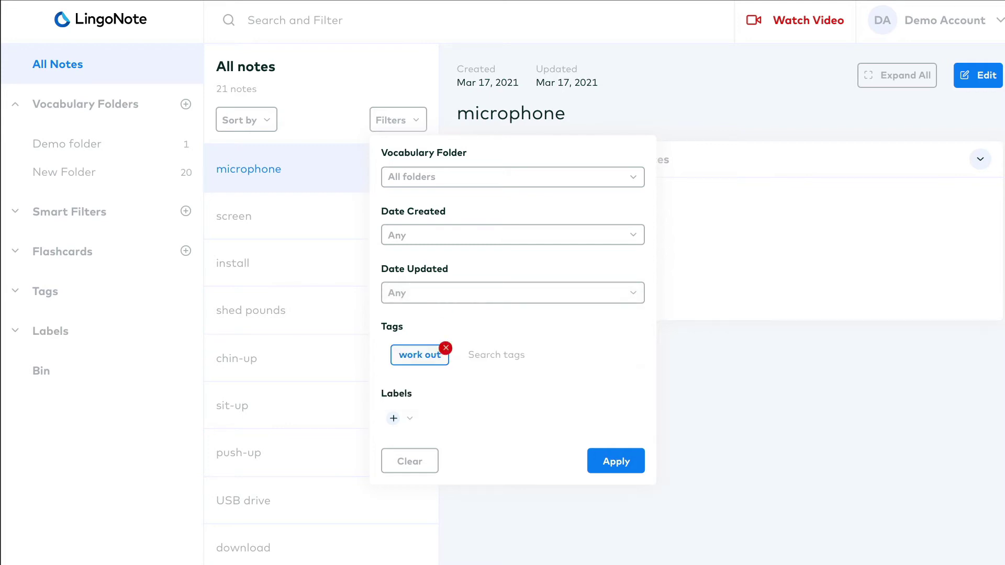
click(597, 462)
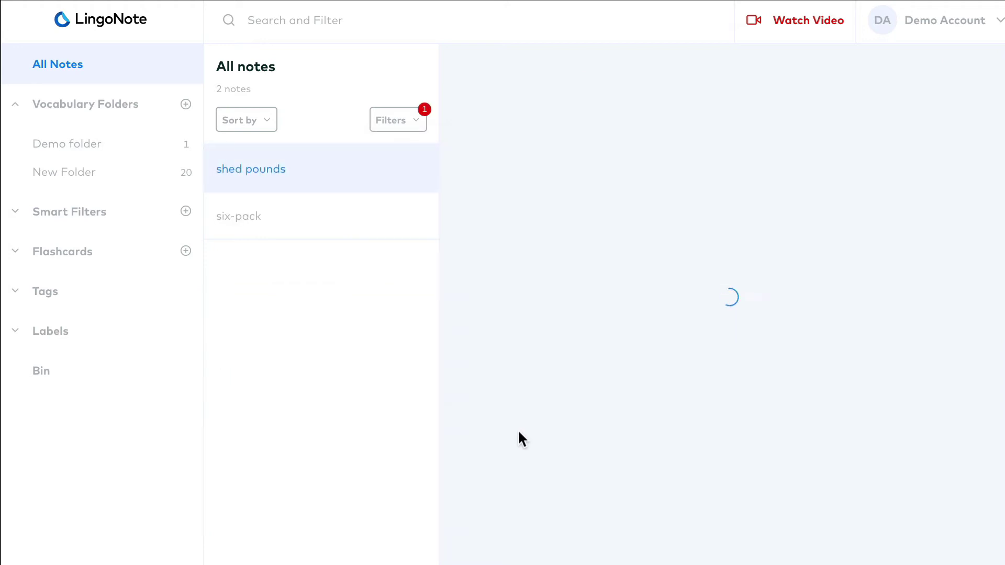
Step: Open the six-pack note from the filtered list and clear the filter criteria
click(286, 228)
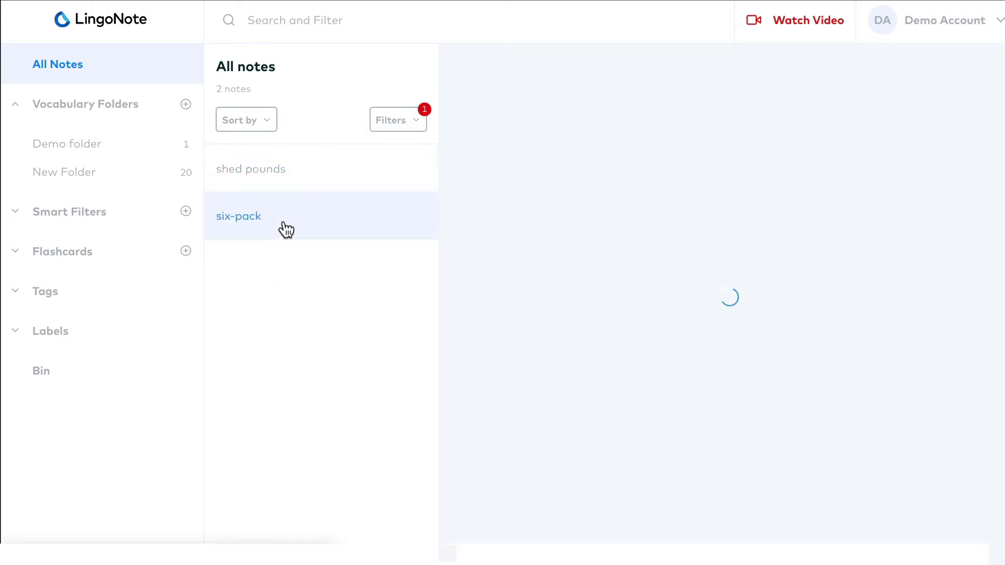
click(421, 122)
click(425, 464)
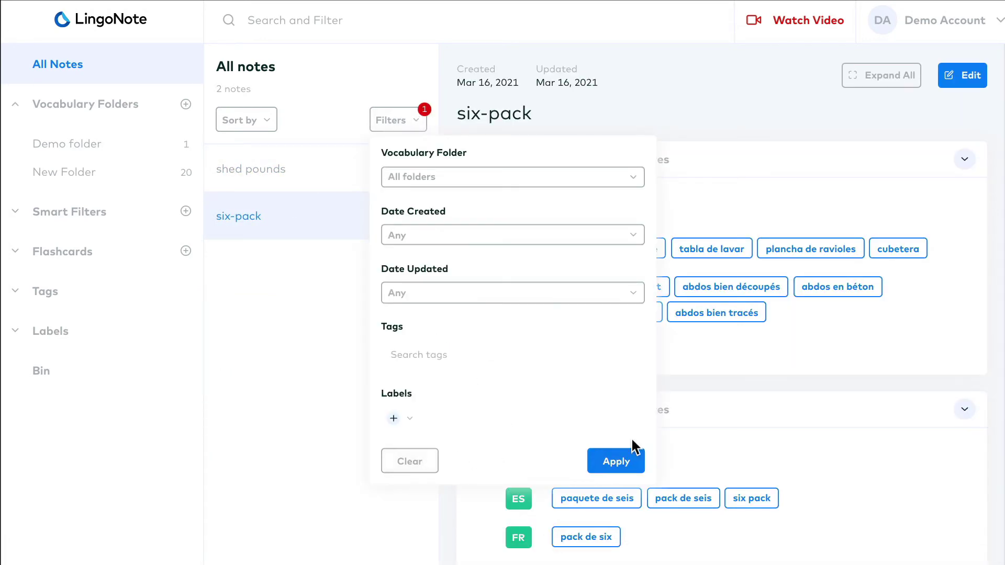
Step: Start a new flashcard deck and choose New Folder as its vocabulary folder
click(185, 251)
click(385, 178)
click(298, 236)
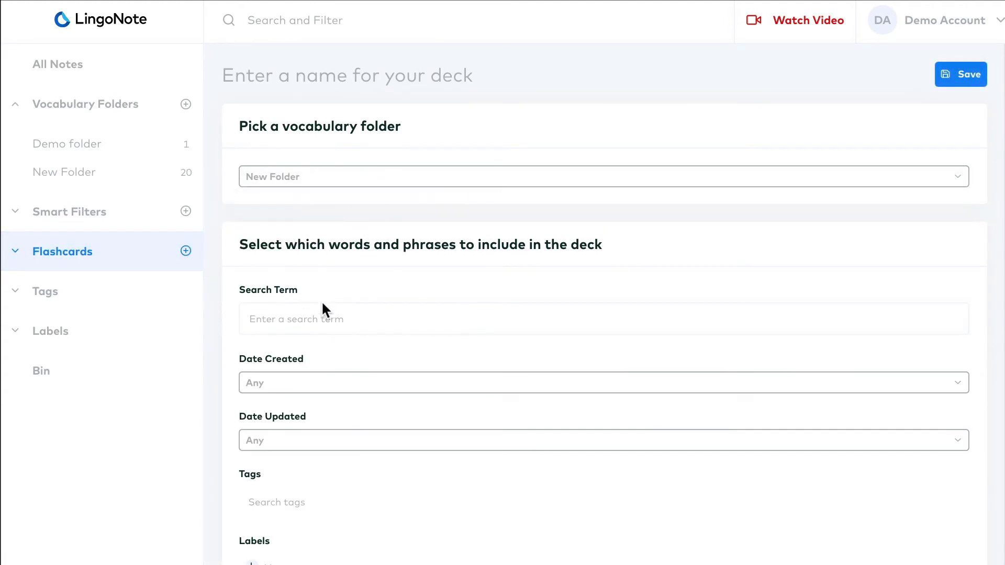
click(322, 311)
text(work out)
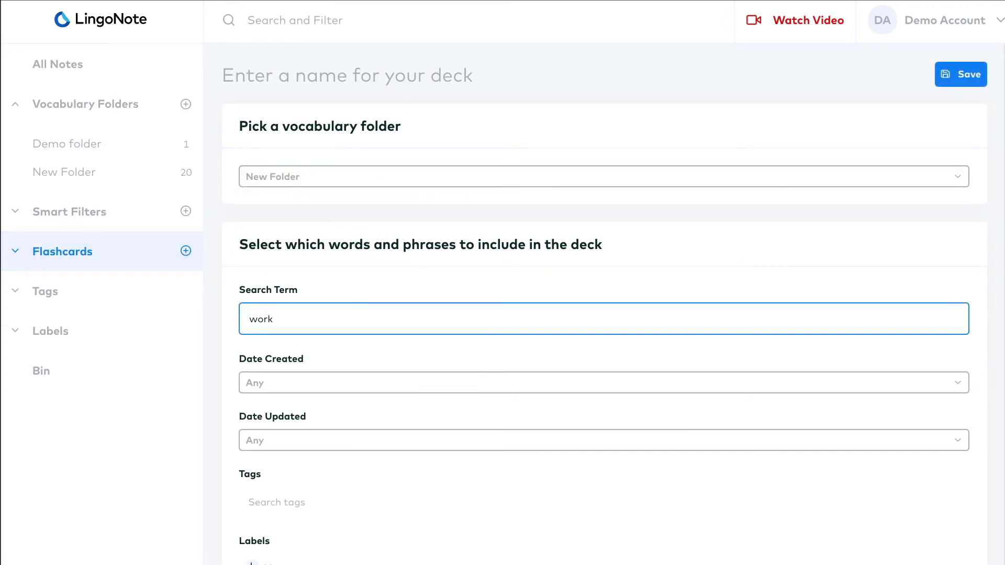
double_click(313, 318)
key(ctrl+a)
key(BackSpace)
Step: Limit the deck to the tag "work out" and include the Spanish; Castilian translation on the back of the flashcards
scroll(301, 398, down, 1)
click(293, 461)
text(wo)
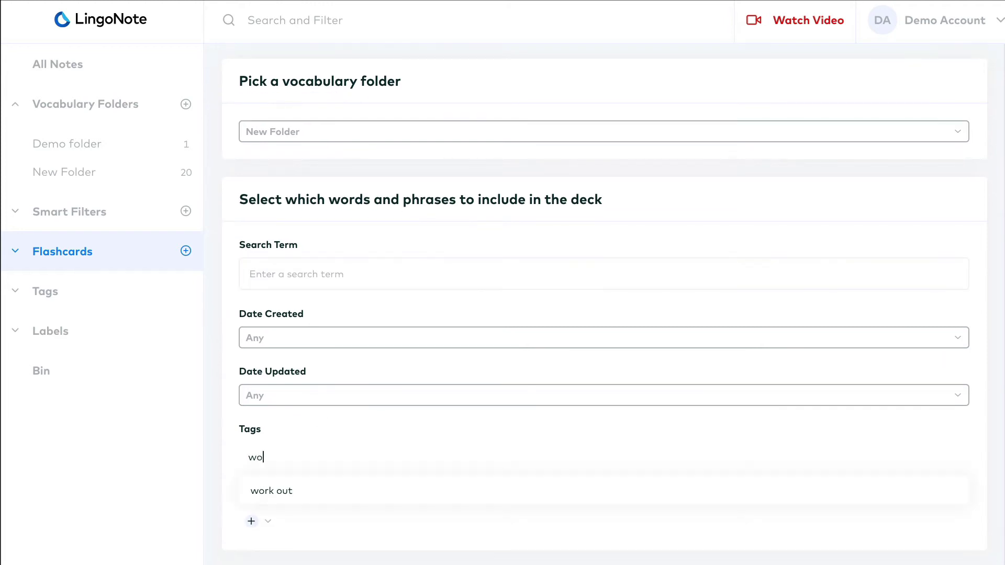
text(rk out)
key(Return)
scroll(537, 420, down, 5)
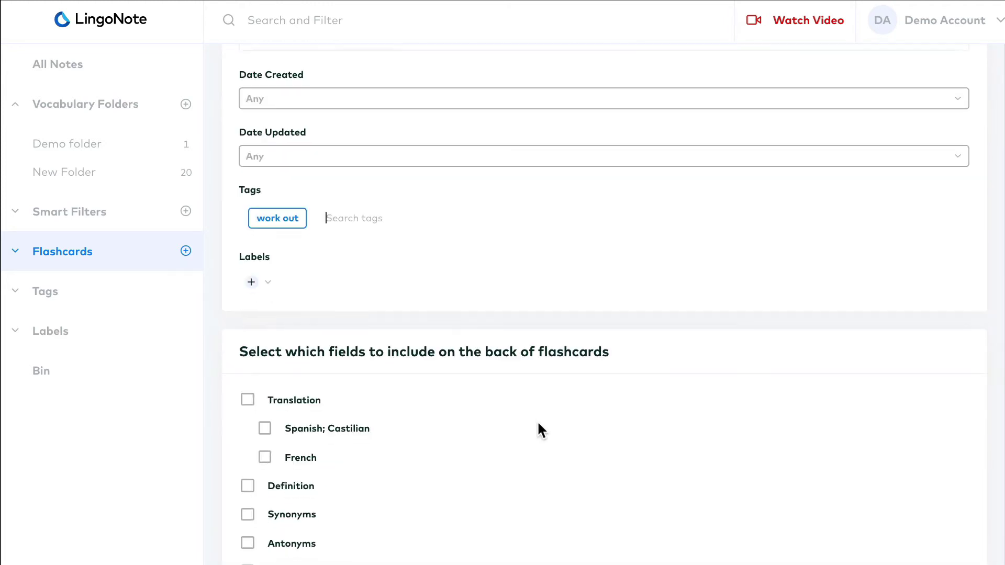
click(265, 383)
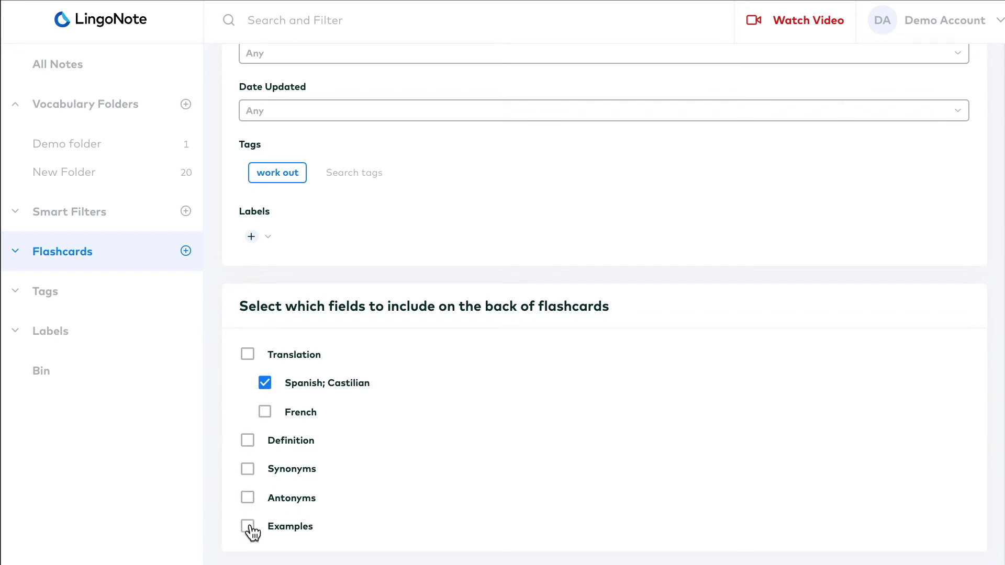
Step: Name the deck "Work out deck (Spanish)" and save it
scroll(635, 527, up, 7)
click(959, 73)
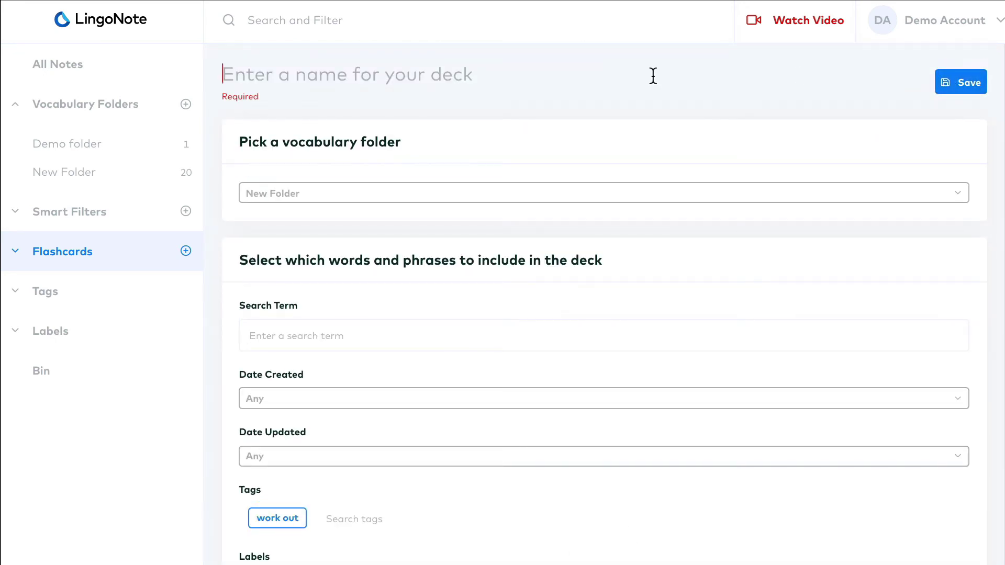
text(Work out deck (Spanish))
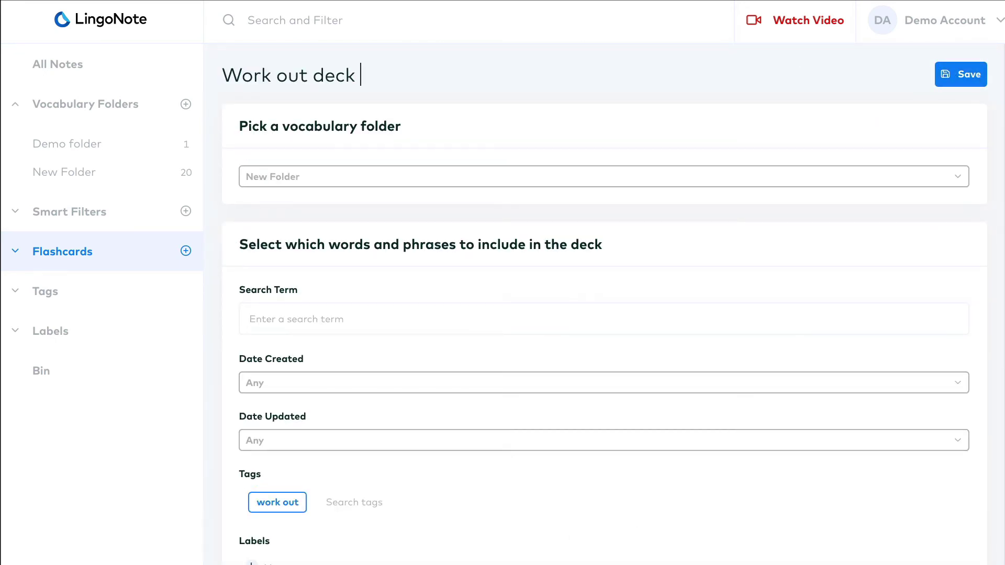
click(945, 77)
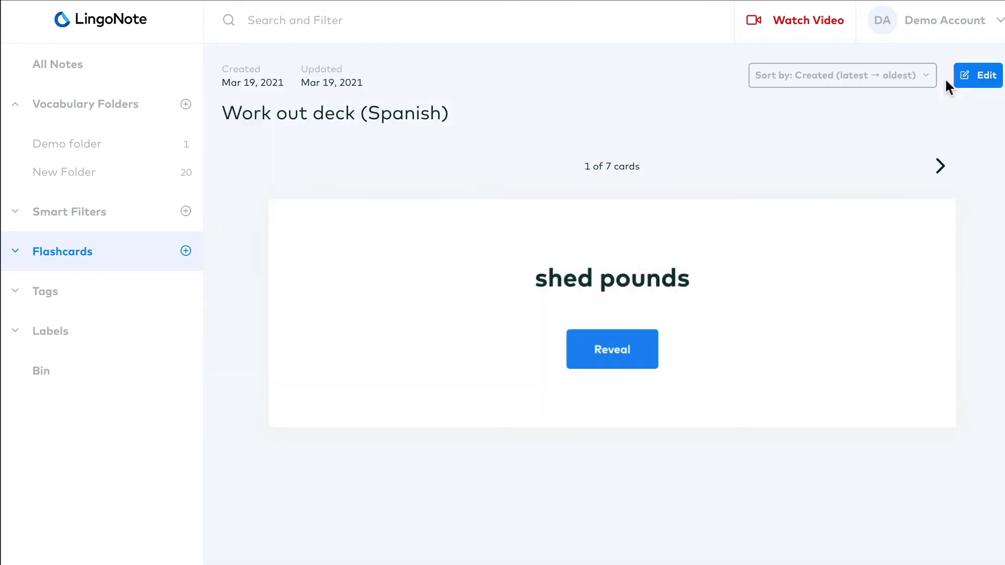
Step: Page through the deck's flashcards to the last one and reveal its back
click(941, 168)
click(941, 169)
click(941, 169)
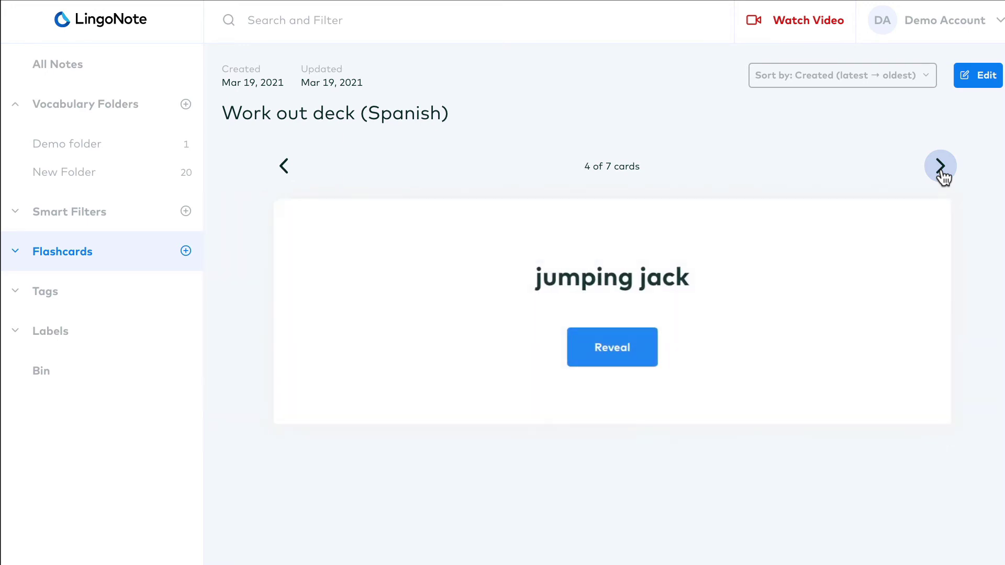
click(941, 169)
click(940, 169)
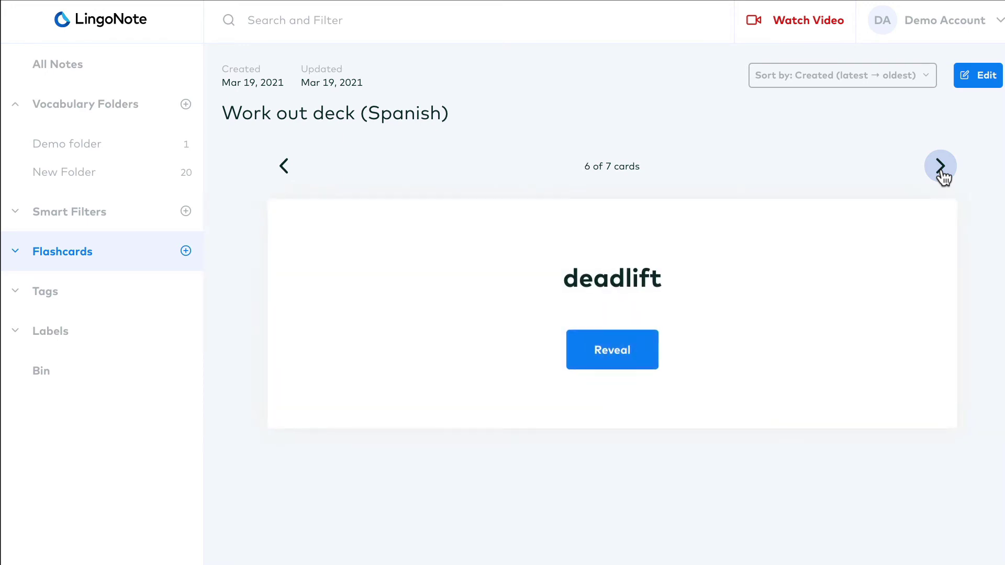
click(941, 169)
click(625, 335)
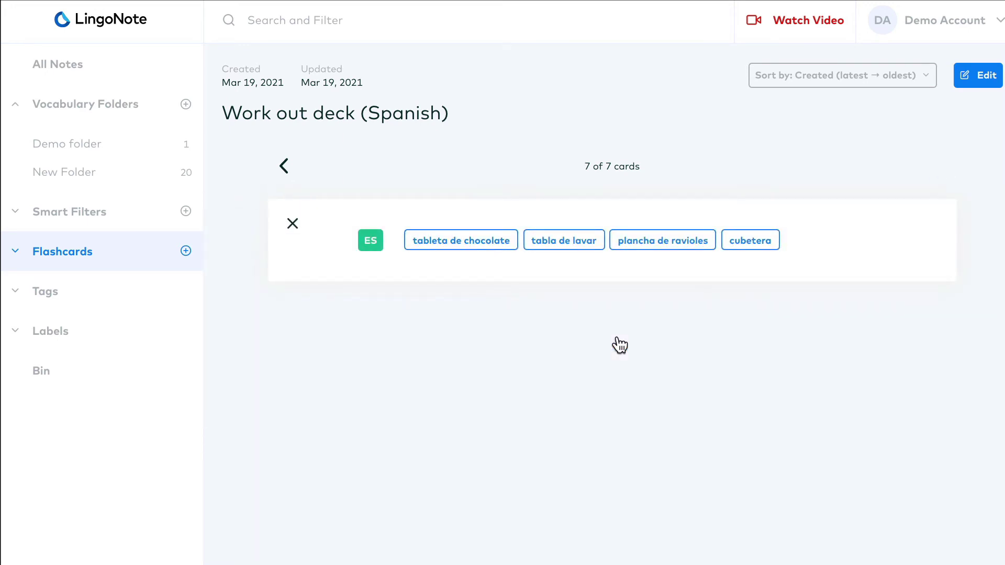